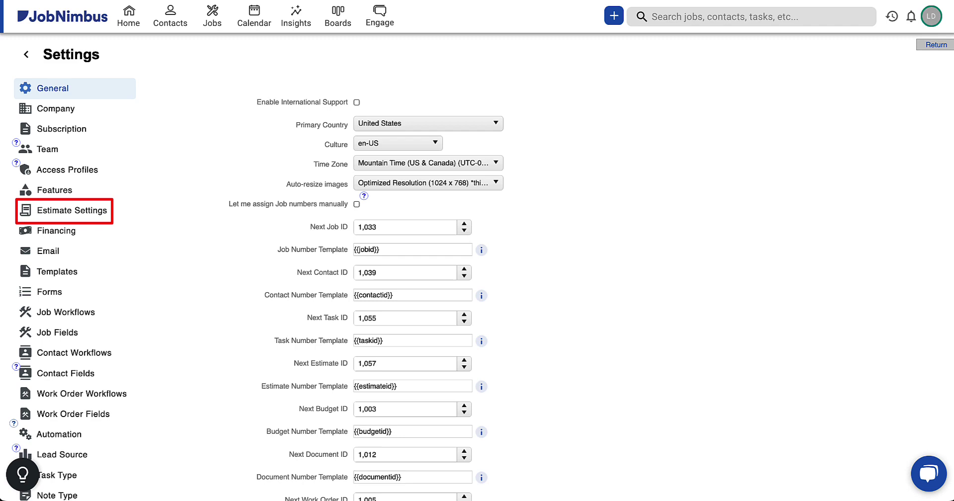
# - From Estimate Settings, create an estimate layout named 'Retail Roofing' with location L&D Prod
pyautogui.click(72, 210)
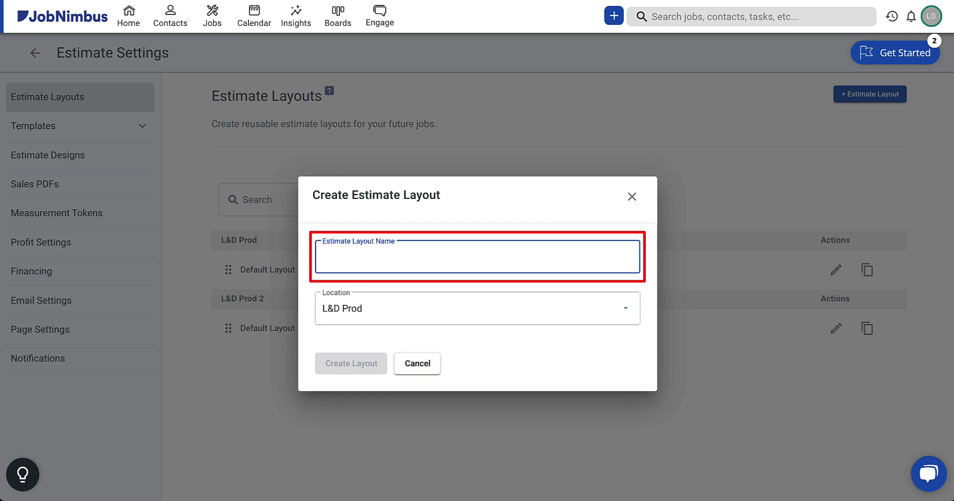
pyautogui.write('Reta')
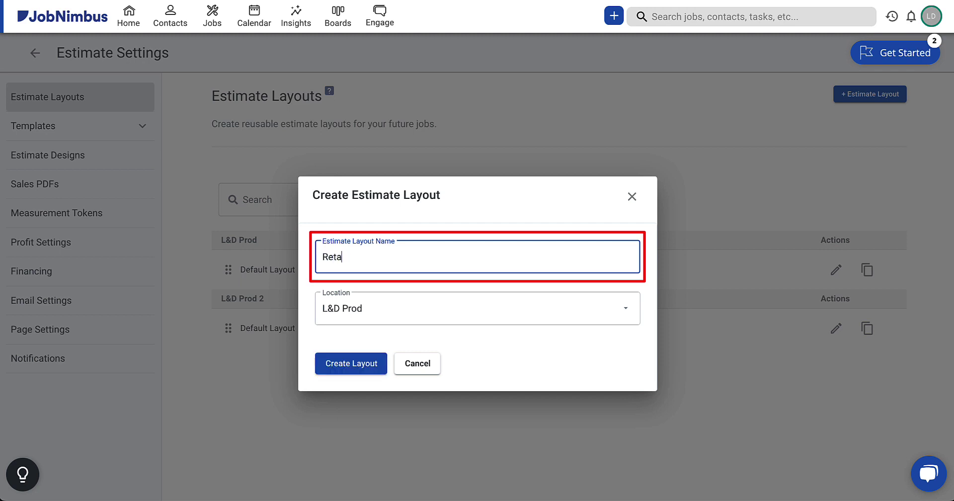
pyautogui.write('il Roofing')
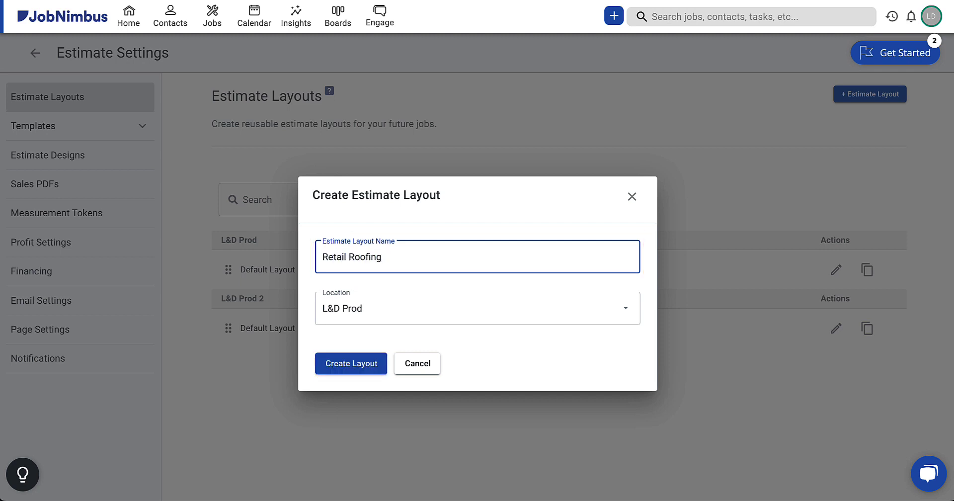
pyautogui.press('Tab')
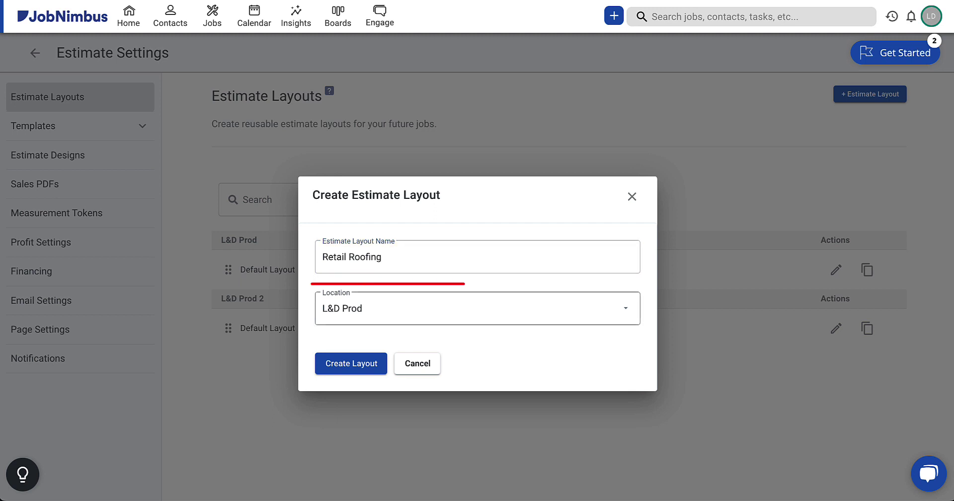
pyautogui.press('Down')
pyautogui.press('Return')
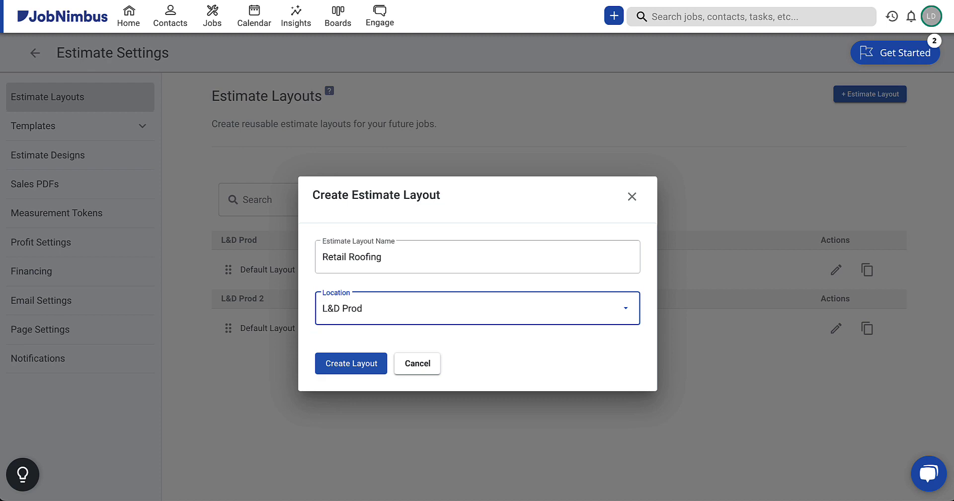
pyautogui.press('Tab')
pyautogui.press('Return')
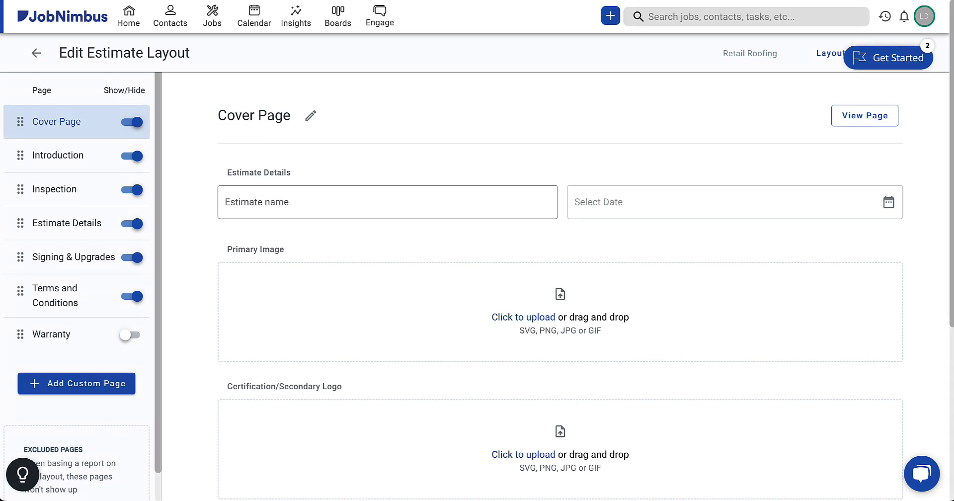
# - Scroll through the Cover Page's estimate name, date, image and logo fields
pyautogui.scroll(-4, 555, 286)
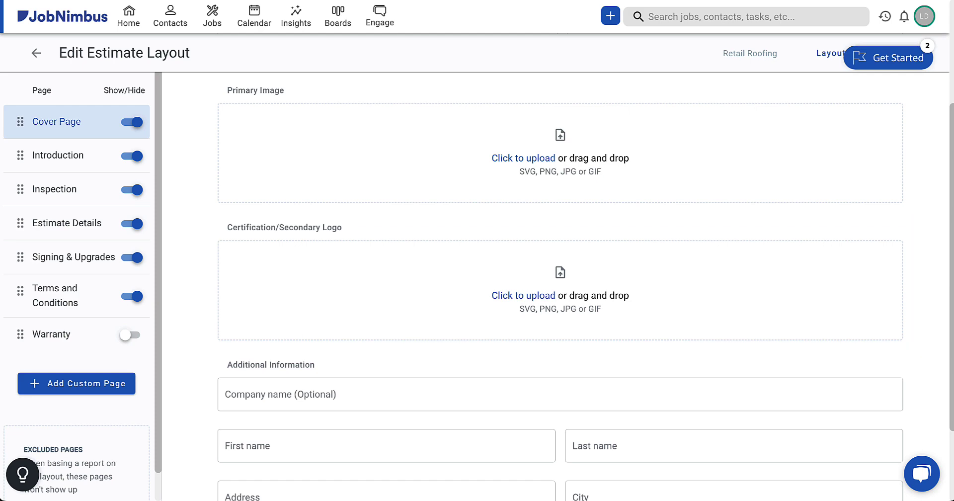
pyautogui.scroll(4, 559, 286)
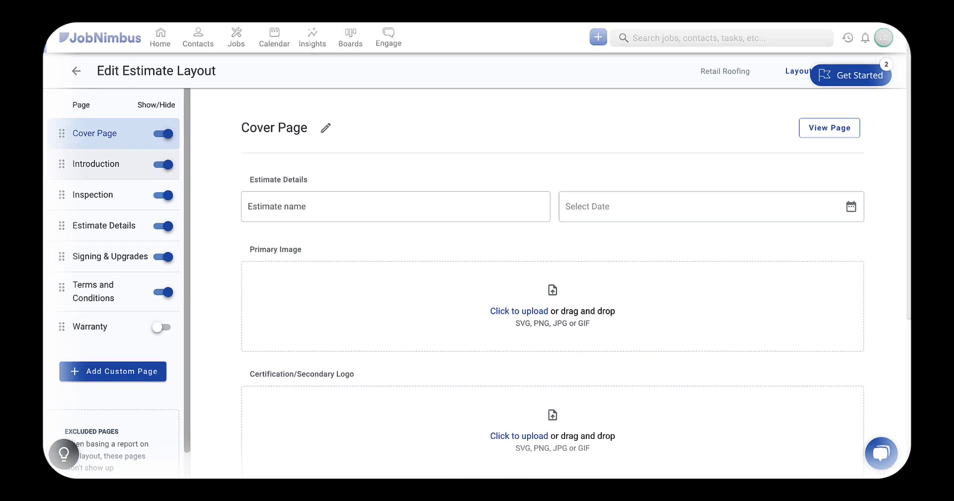
# - Open the layout's Introduction page
pyautogui.click(58, 155)
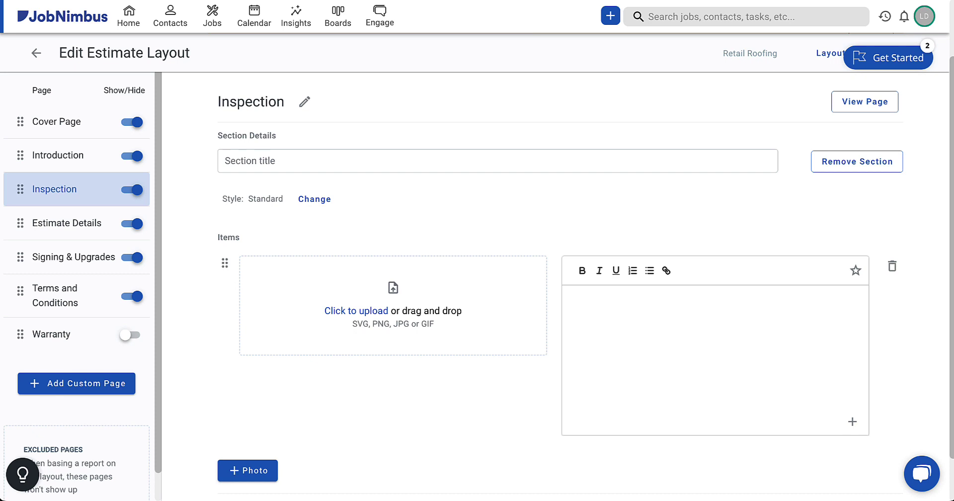
# - Scroll through the Inspection page's section title and photo-and-text item
pyautogui.scroll(-1, 555, 286)
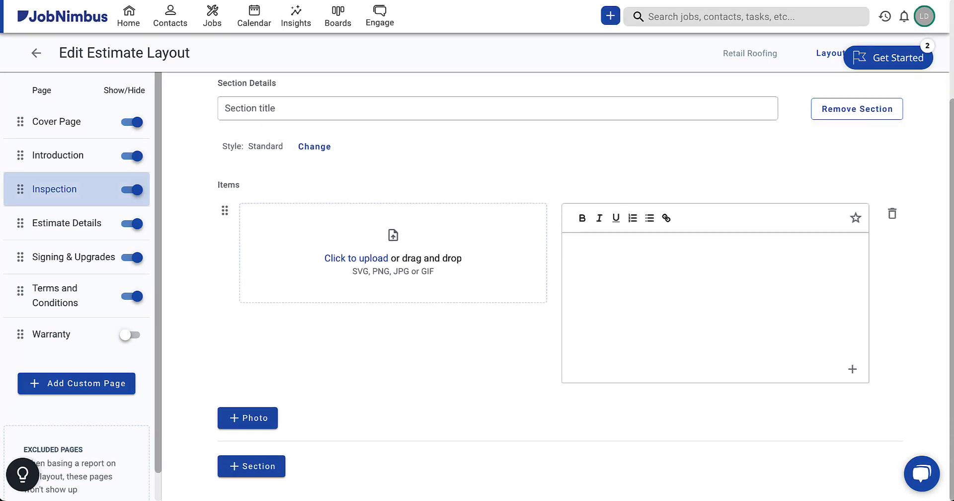
pyautogui.scroll(3, 556, 286)
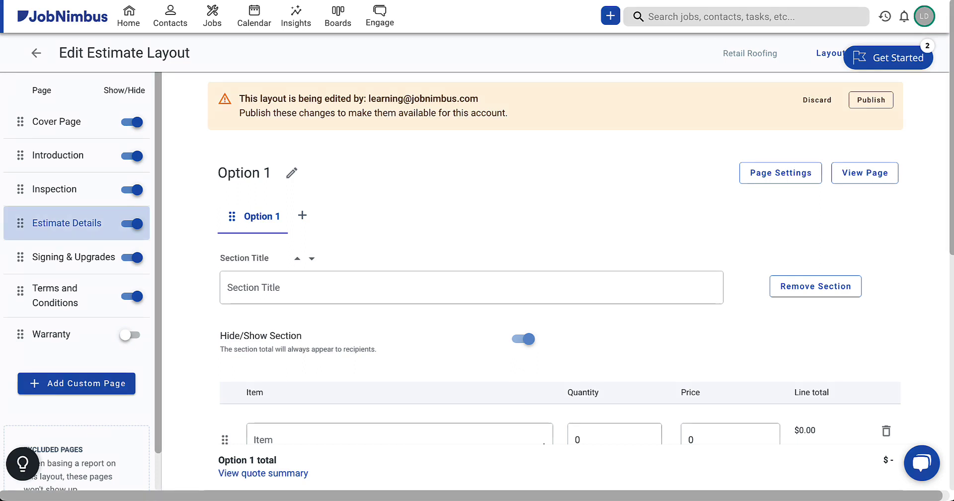
# - Add Asphalt Shingles Black as Option 1's first item and start a second item 'New item'
pyautogui.scroll(-2, 586, 237)
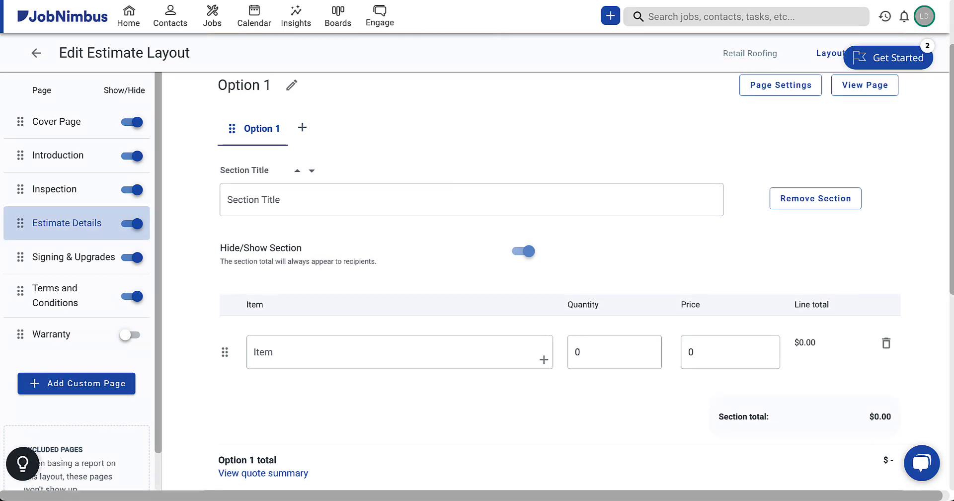
pyautogui.scroll(-4, 559, 249)
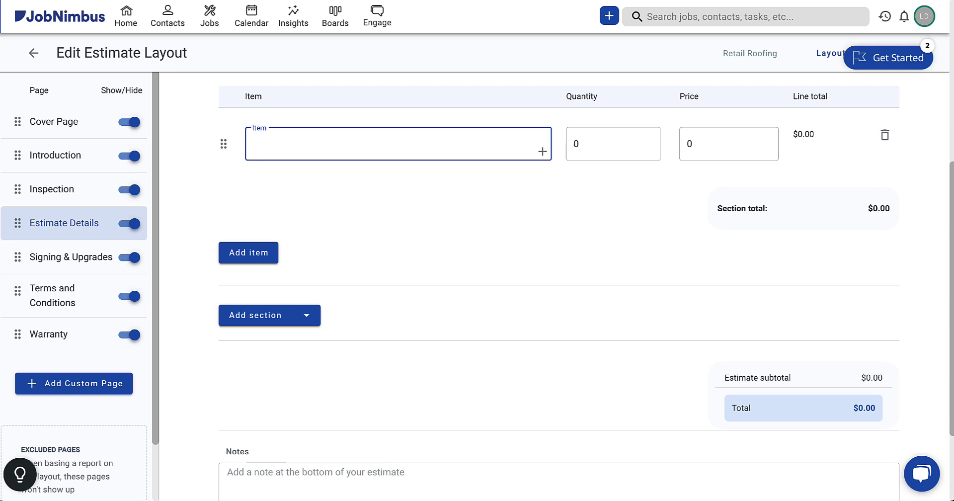
pyautogui.write('Shin')
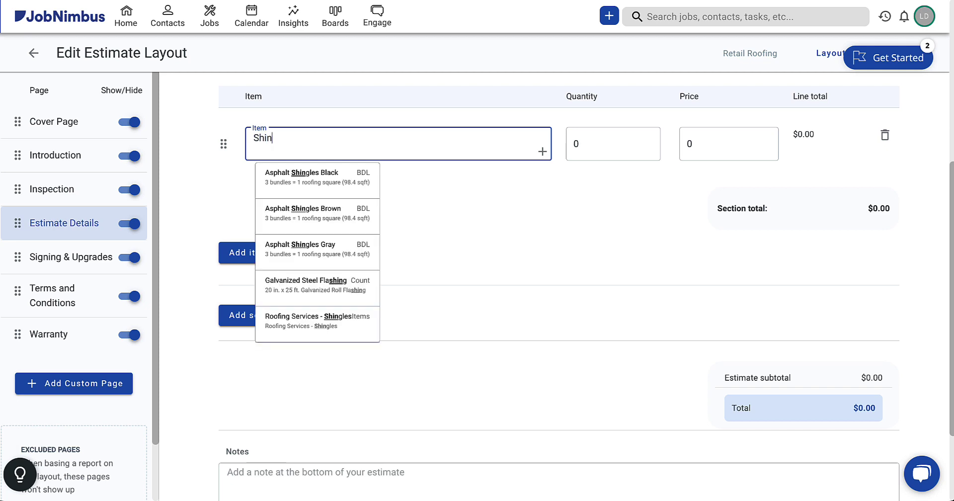
pyautogui.write('g')
pyautogui.click(305, 191)
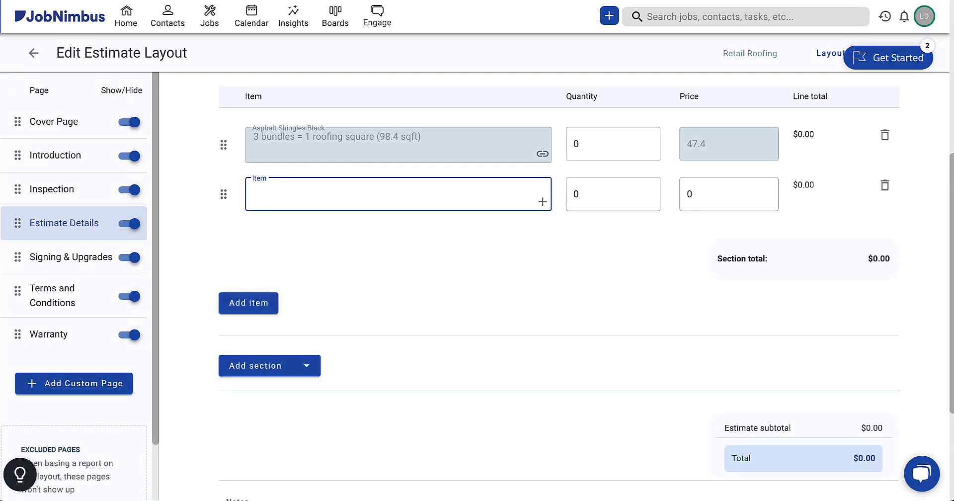
pyautogui.write('New item')
pyautogui.click(542, 202)
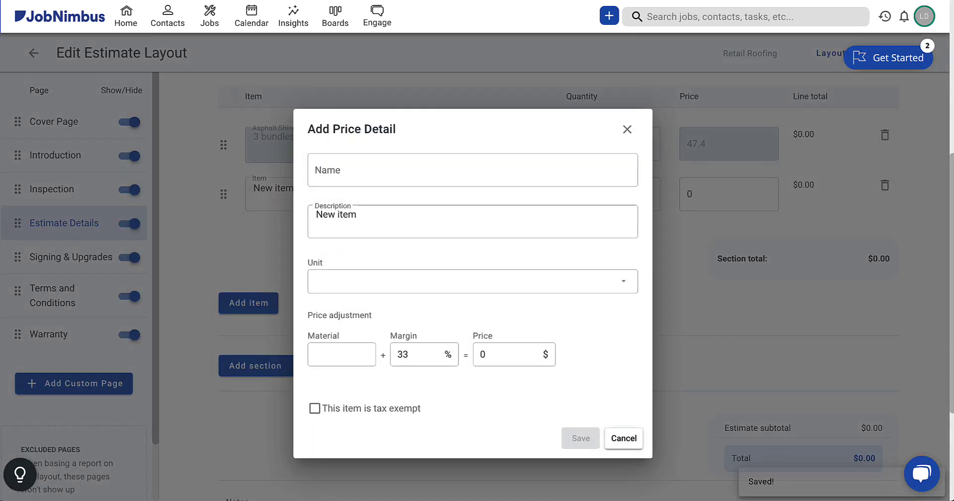
pyautogui.click(472, 282)
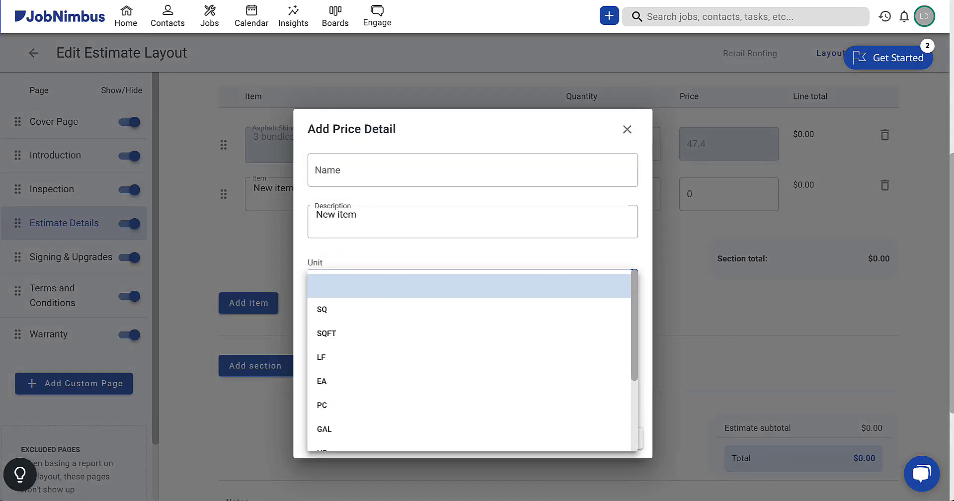
pyautogui.press('Escape')
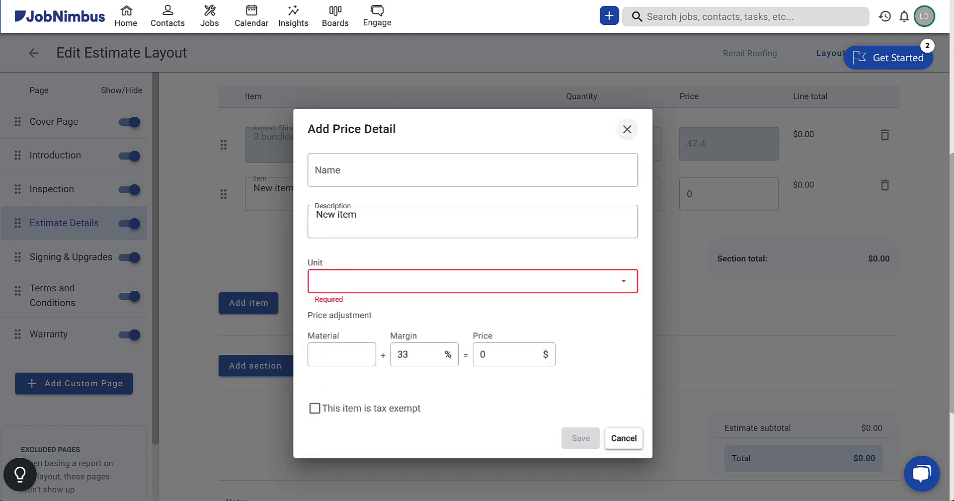
pyautogui.click(627, 129)
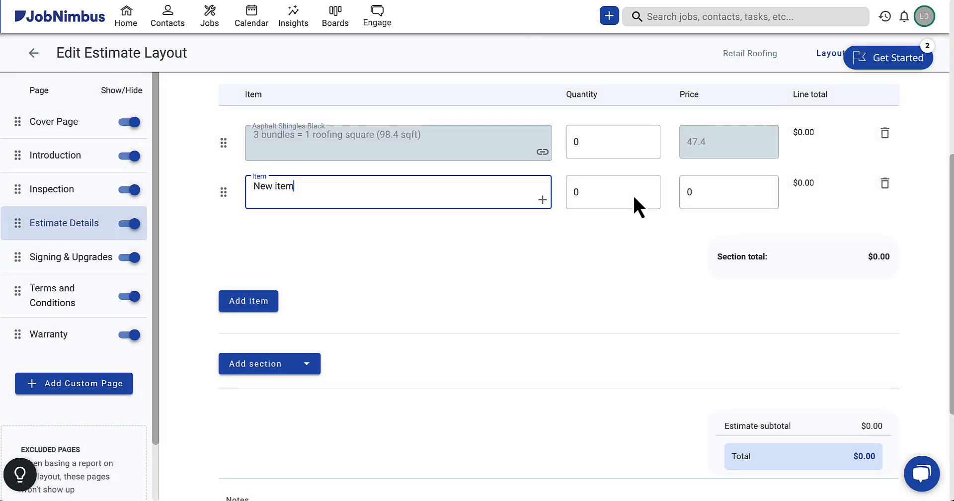
pyautogui.scroll(-3, 634, 197)
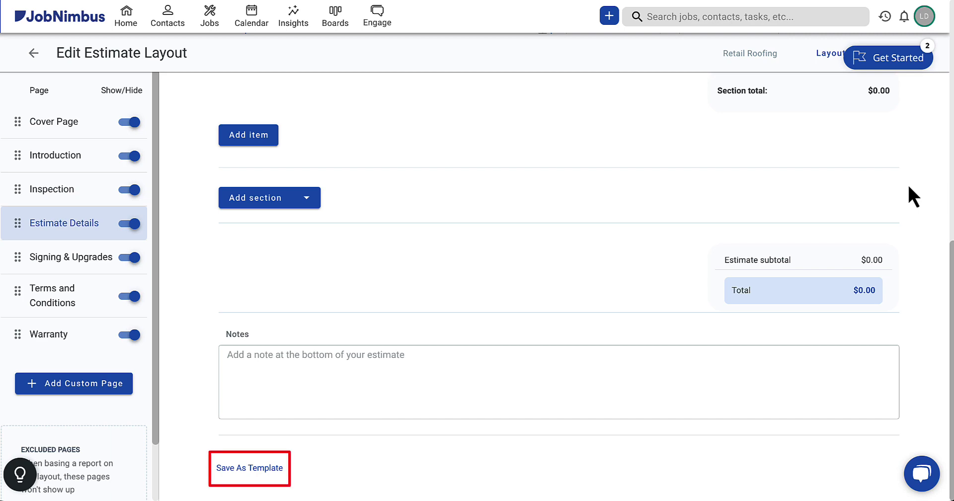
pyautogui.scroll(10, 909, 187)
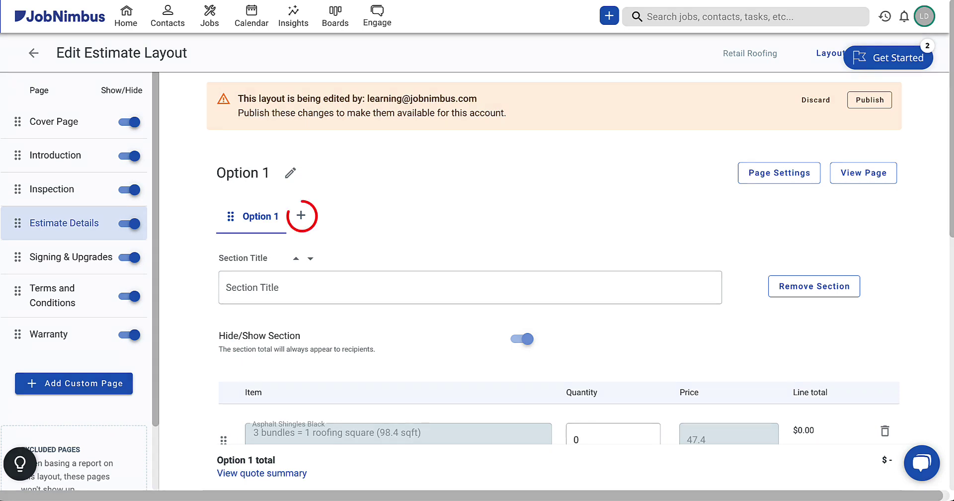
# - Add an Option 2 tab linked to Option 1 so it includes all Option 1 items
pyautogui.click(301, 215)
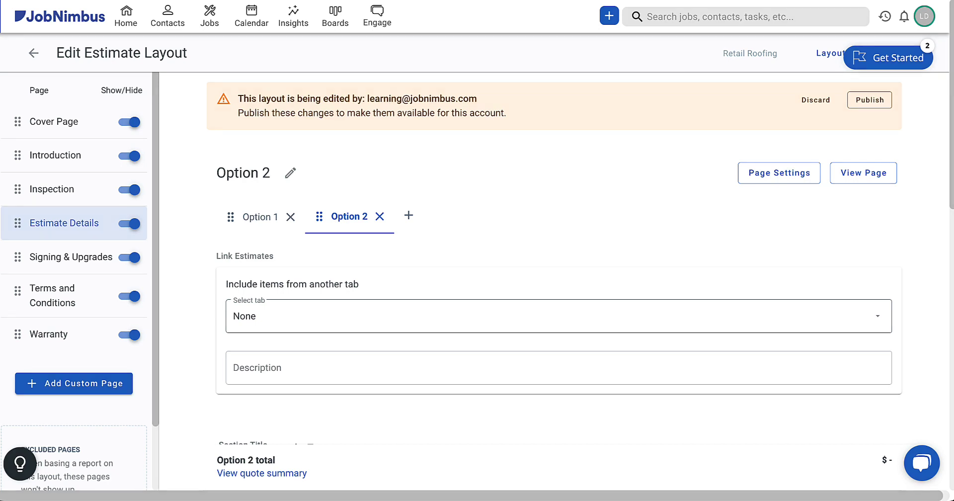
pyautogui.click(556, 316)
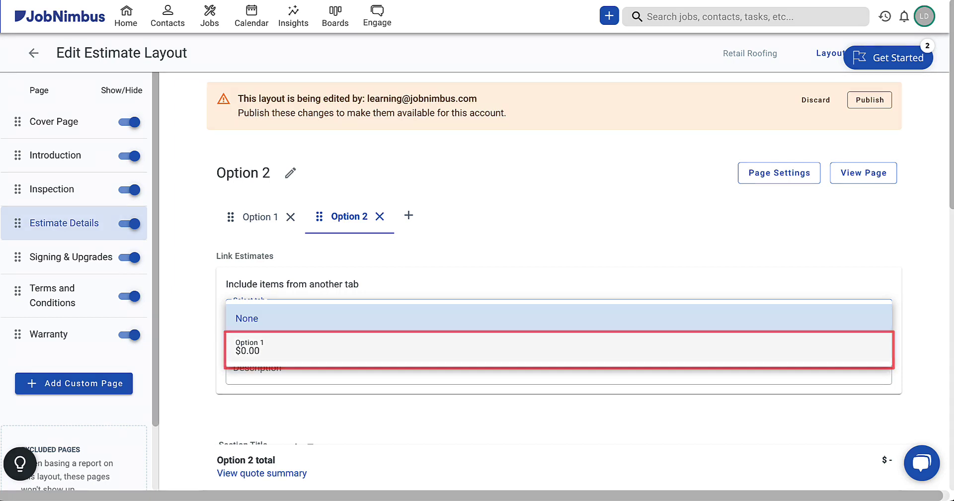
pyautogui.click(247, 346)
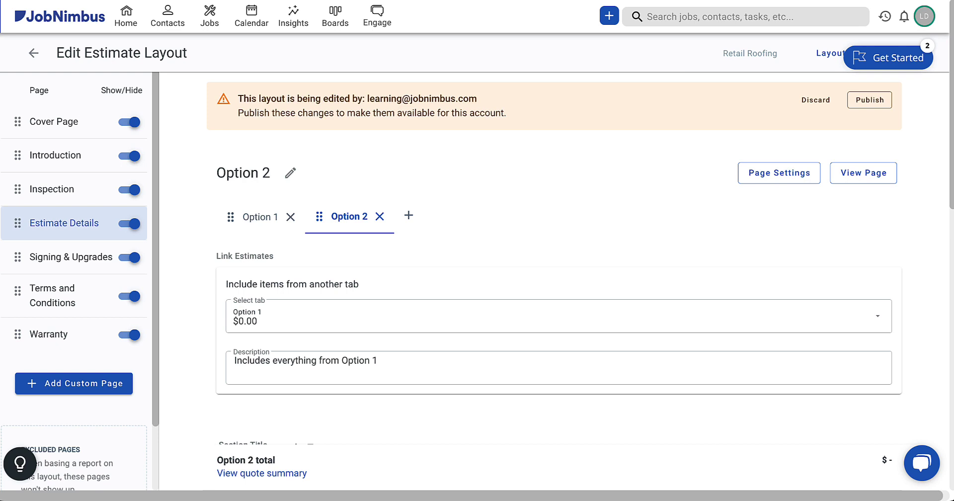
pyautogui.scroll(-6, 547, 258)
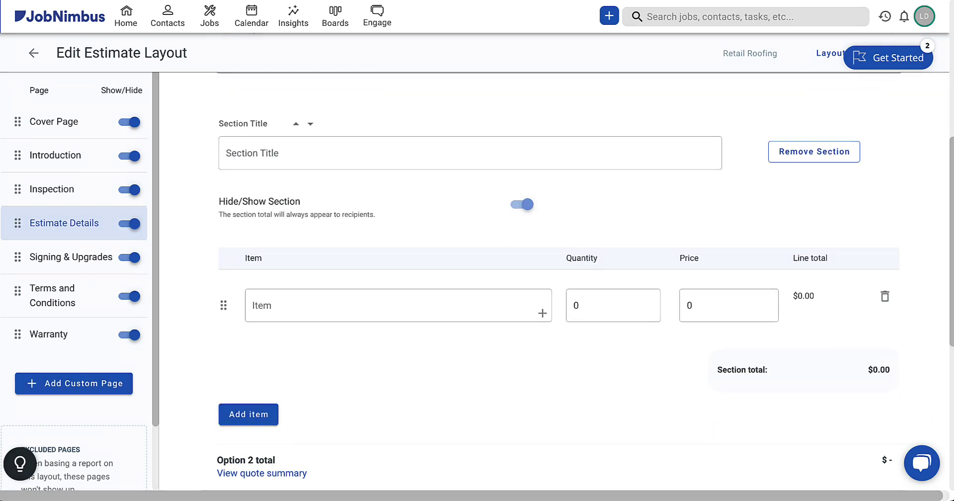
pyautogui.scroll(6, 546, 278)
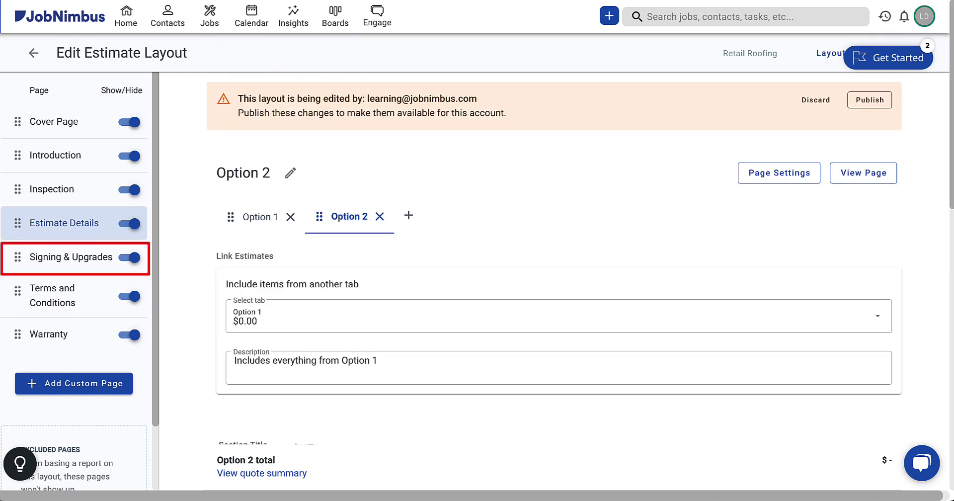
# - On Signing & Upgrades, add the disclaimer 'This quote expires 30 days from the date of the estimate.' and title 'Upgrades'
pyautogui.click(71, 257)
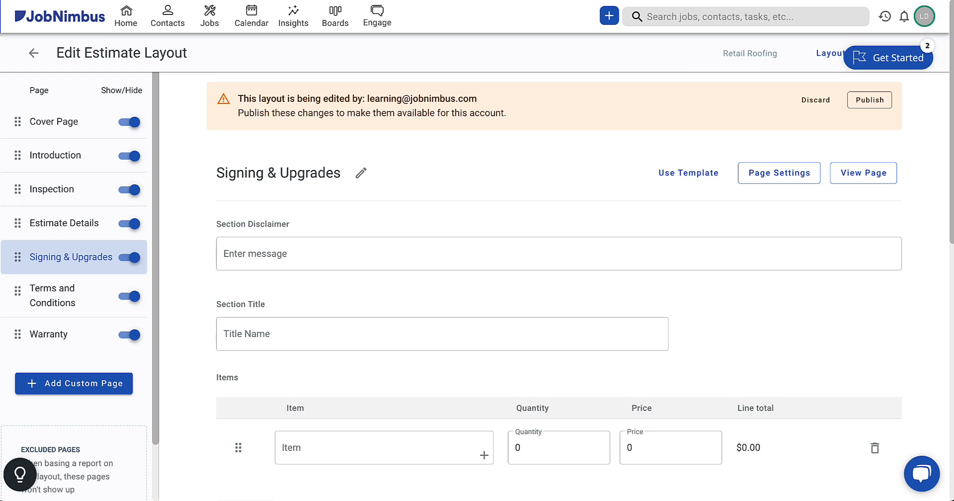
pyautogui.scroll(-2, 555, 251)
pyautogui.click(250, 177)
pyautogui.write('This q')
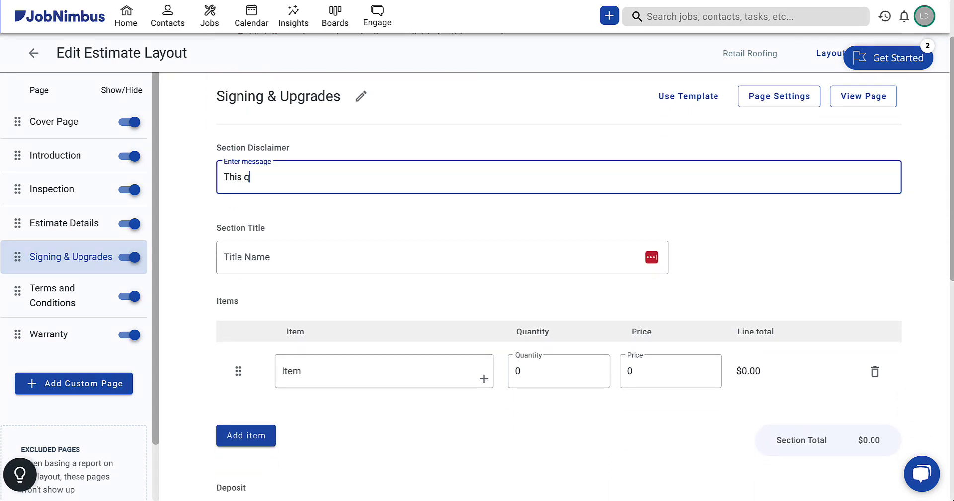
pyautogui.write('uote expires 30 days from the date of ')
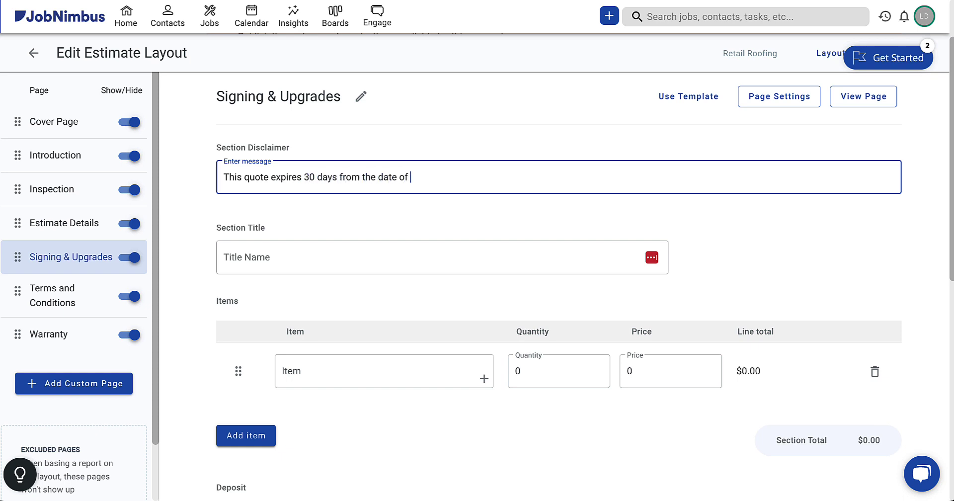
pyautogui.write('the estimate.')
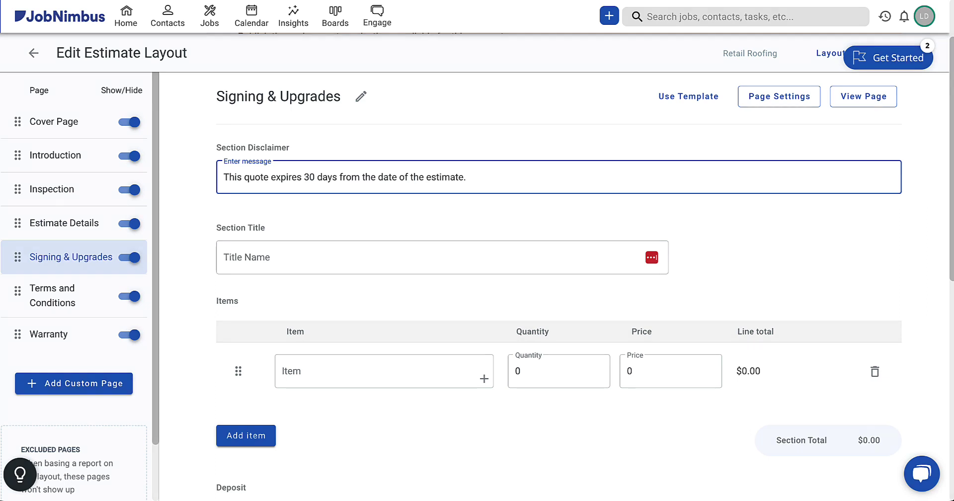
pyautogui.scroll(-3, 559, 268)
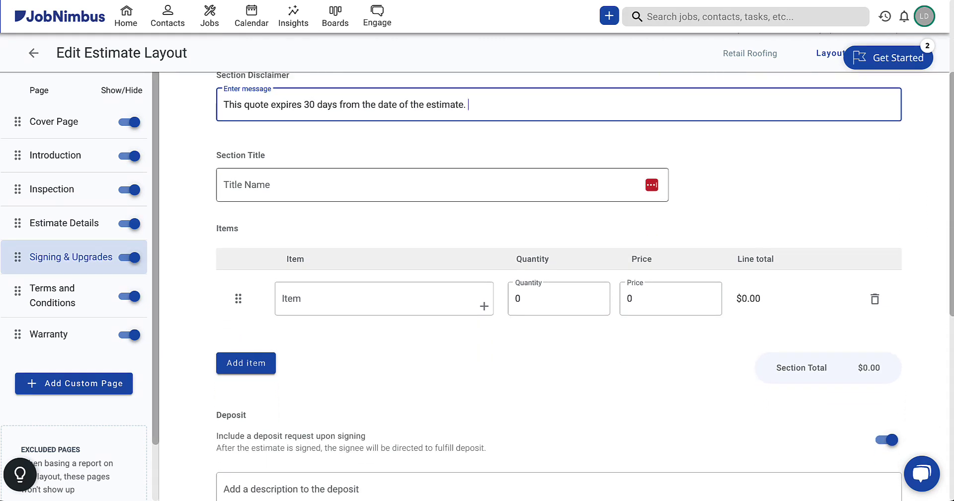
pyautogui.click(437, 184)
pyautogui.write('Upgrades')
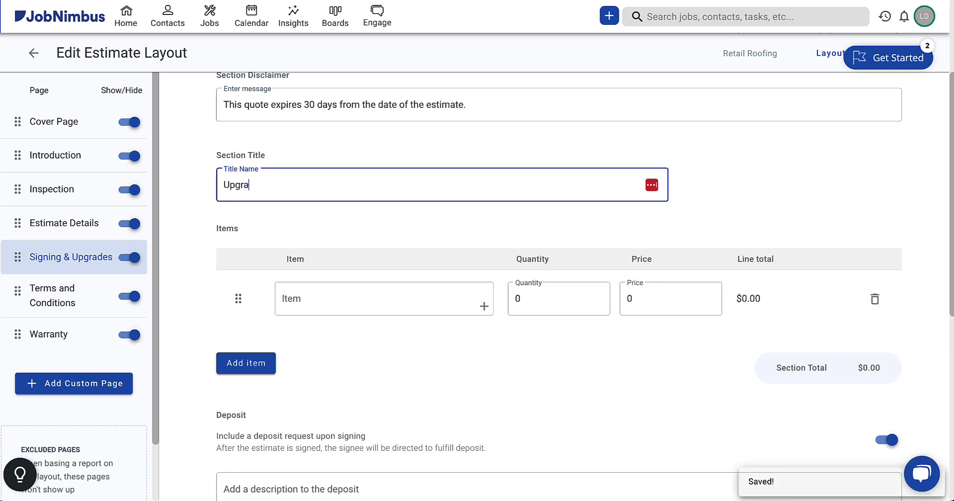
# - Add Asphalt Shingles Gray and Galvanized Steel Flashing as the upgrade line items
pyautogui.click(383, 298)
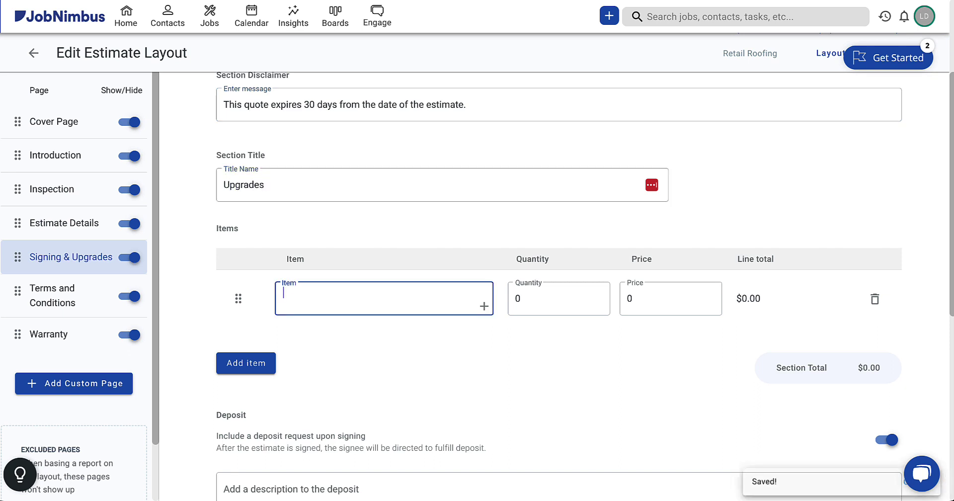
pyautogui.write('shing')
pyautogui.click(329, 403)
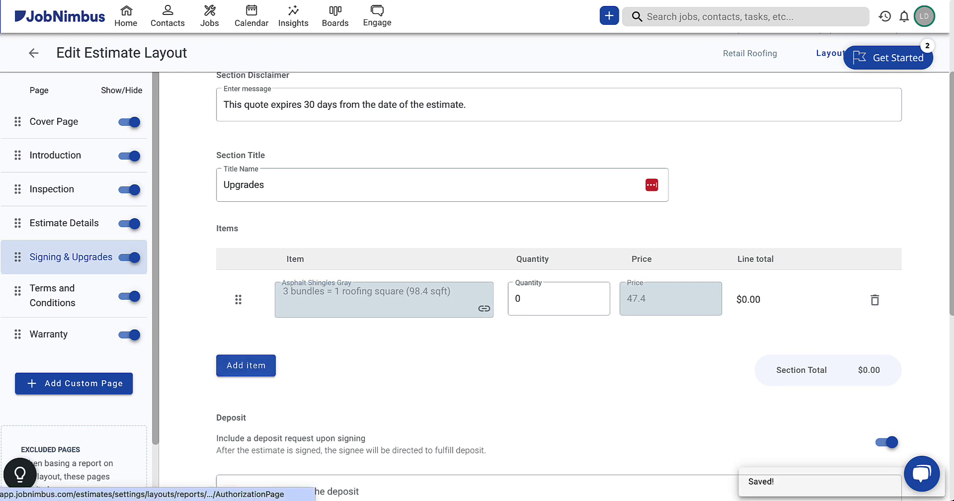
pyautogui.click(246, 363)
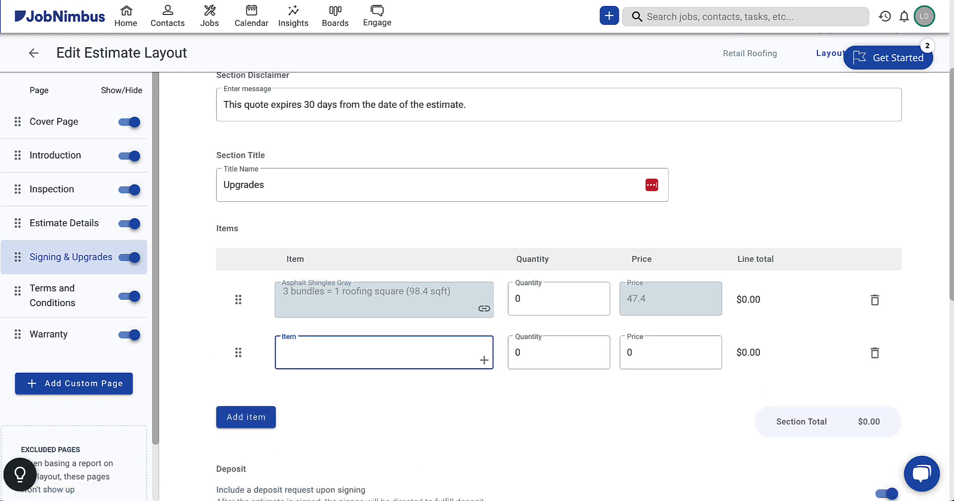
pyautogui.write('shing')
pyautogui.click(346, 466)
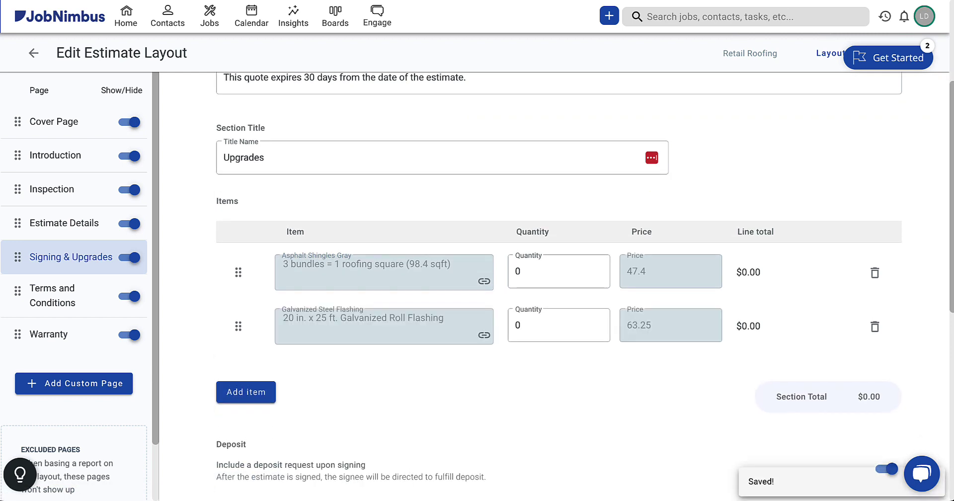
pyautogui.scroll(-5, 559, 286)
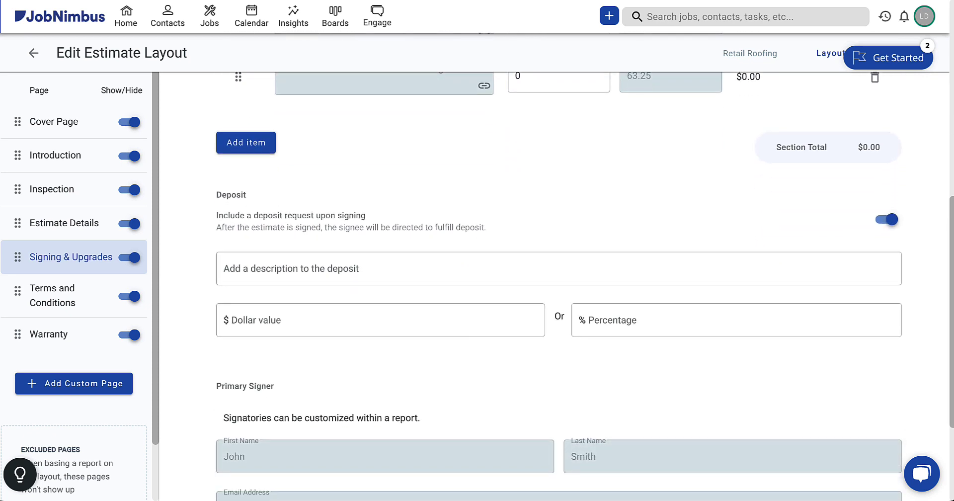
pyautogui.scroll(-3, 559, 287)
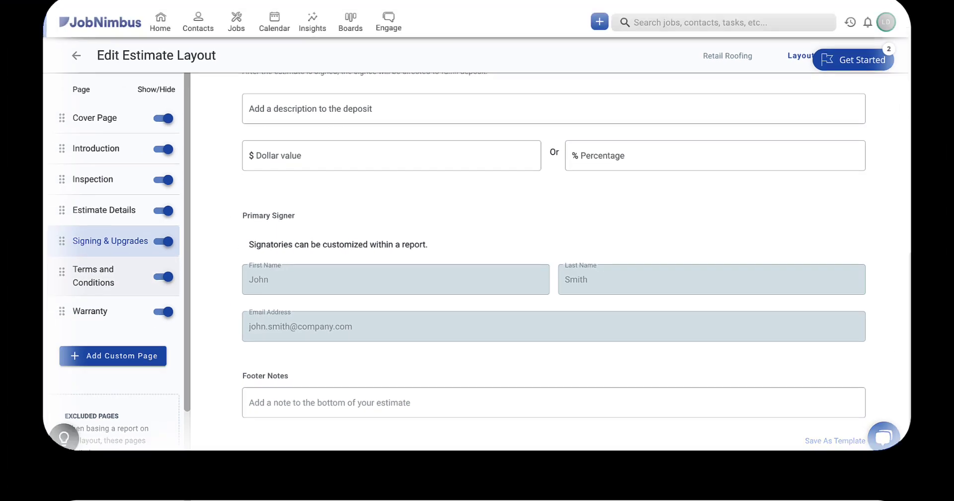
pyautogui.click(93, 275)
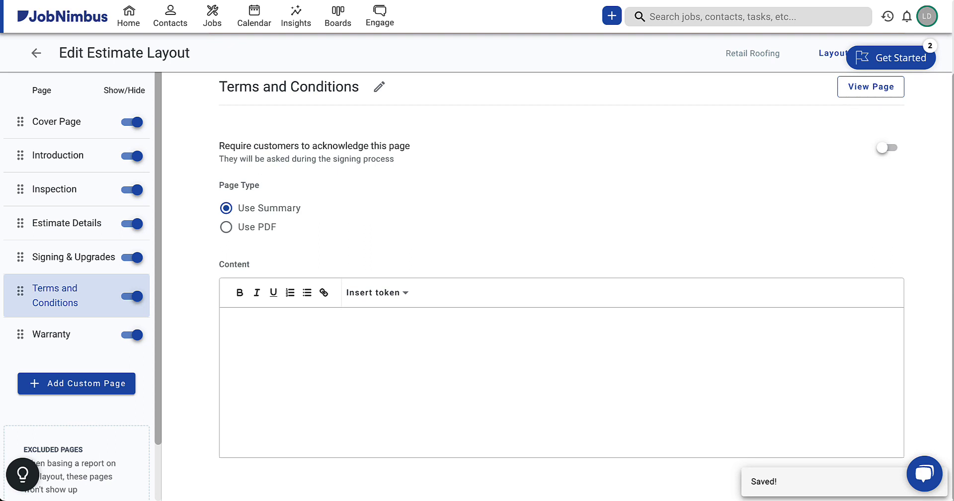
# - Paste the cancellation and liability terms into the content and switch the page to Use PDF
pyautogui.click(229, 321)
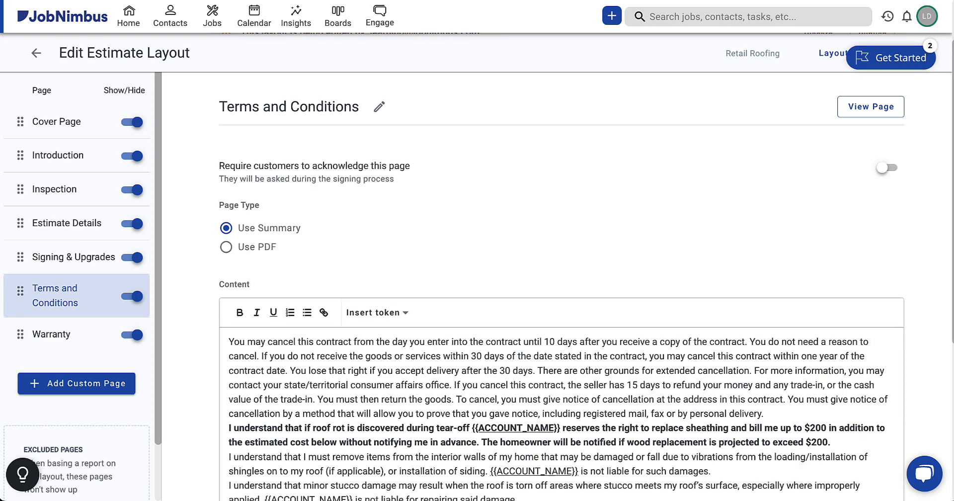
pyautogui.scroll(-5, 562, 298)
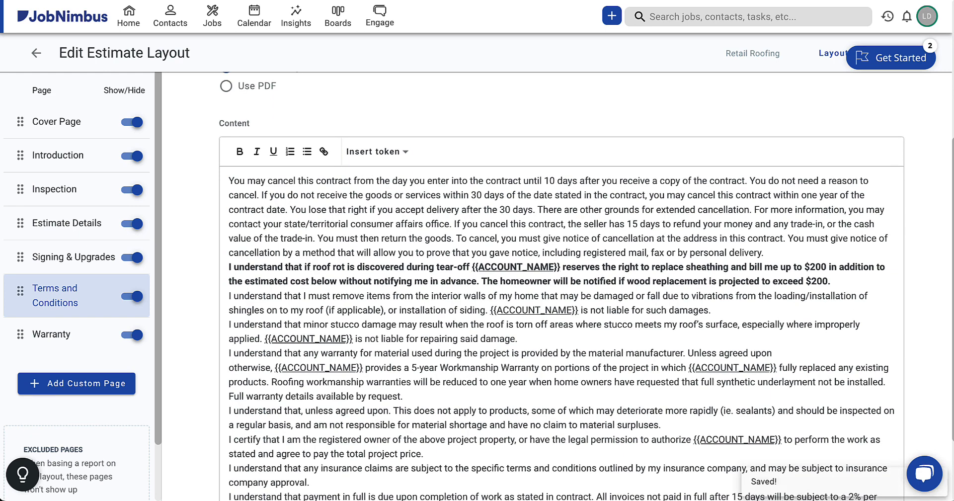
pyautogui.scroll(5, 561, 298)
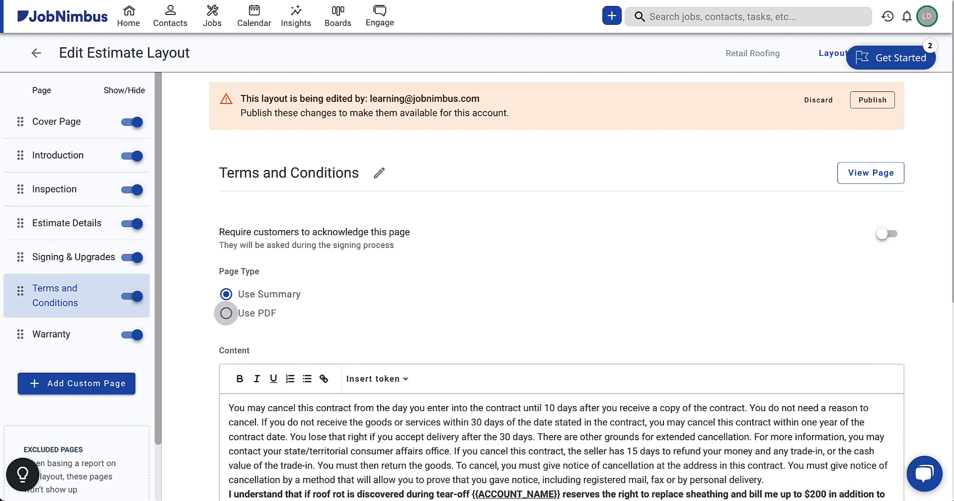
pyautogui.click(226, 313)
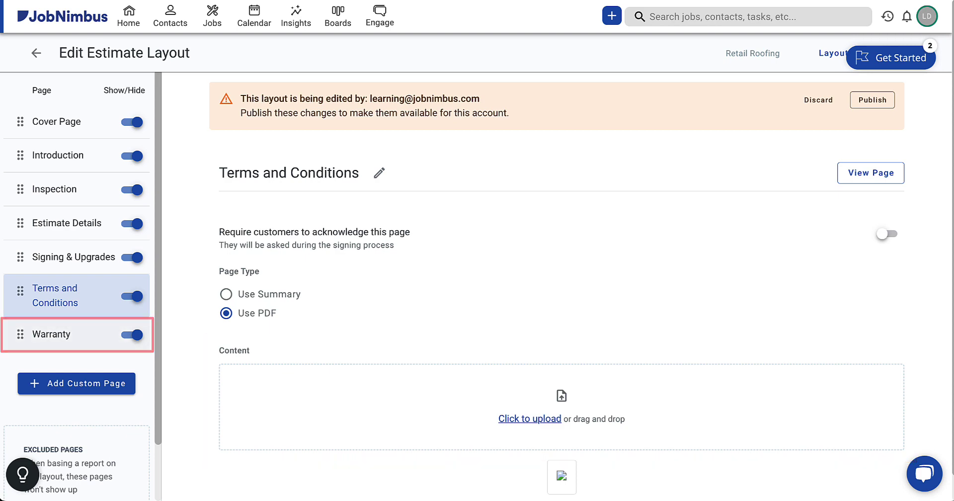
pyautogui.click(51, 334)
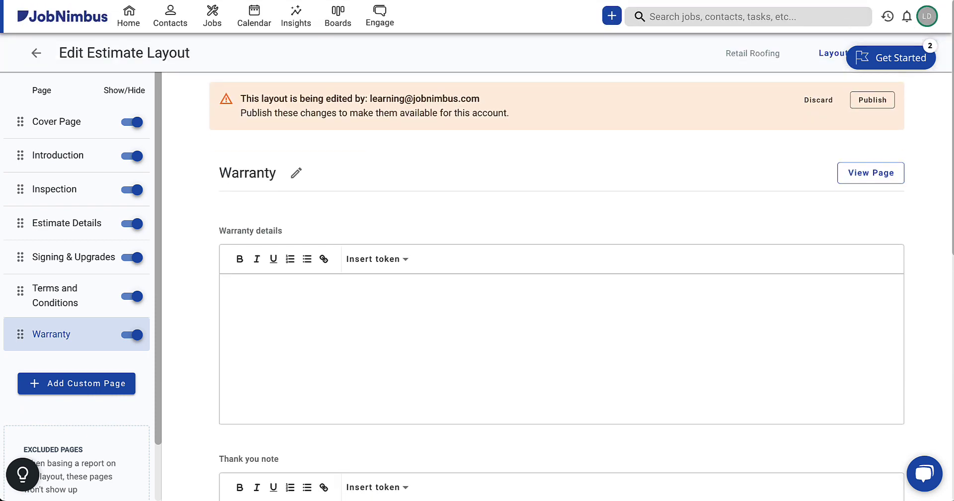
# - Paste the 5-year workmanship warranty text into the Warranty details field
pyautogui.write('This document warrants that should a defect in workmanship, related to the work completed by {{ACCOUNT_NAME}}, occur within 5 years of the project, {{ACCOUNT_NAME}} will complete repairs within the original project’s scope of work at no charge to the customer. This warranty does not cover normal wear and tear, hail damage, wind damage, sun damage, intentional or accidental damage by any person, or acts of God that may or may not merit an insurance claim. This warranty only applies to portions of the project in which {{ACCOUNT_NAME}} fully replaced any existing products, and does not cover repairs or service done to another contractor’s work. Defects in the building materials used to complete work do not fall under the scope of this workmanship warranty; any building products installed will instead be covered by the product’s original manufacturer warranty. Thank you again for choosing {{ACCOUNT_NAME}} to complete work on your property. We trust you had a great customer experience!')
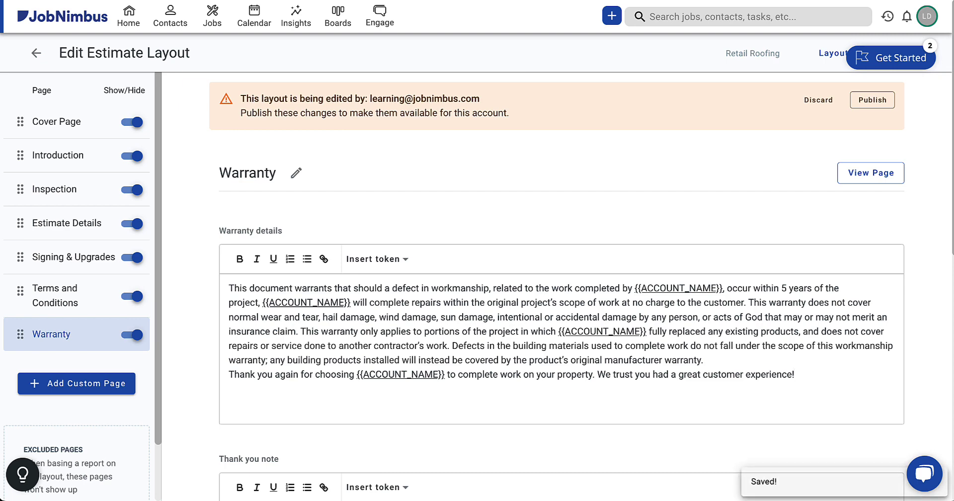
pyautogui.scroll(-5, 562, 298)
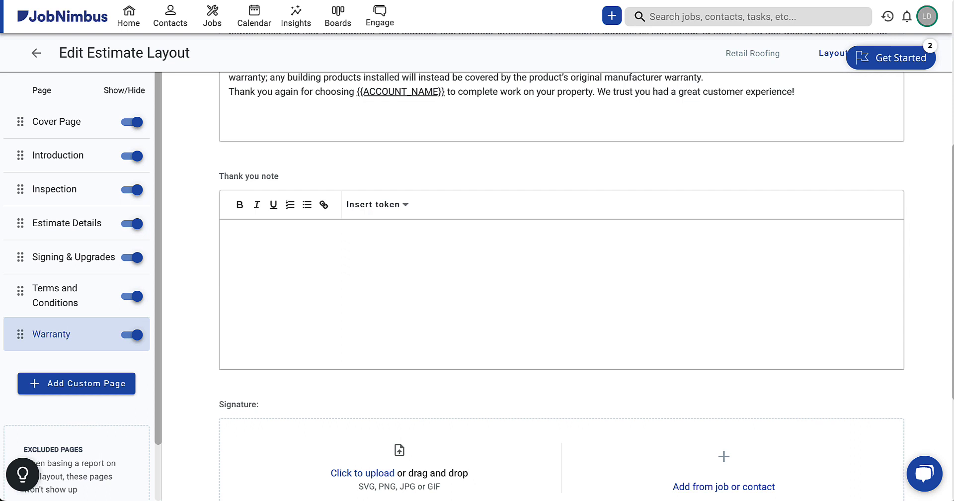
pyautogui.scroll(-3, 561, 298)
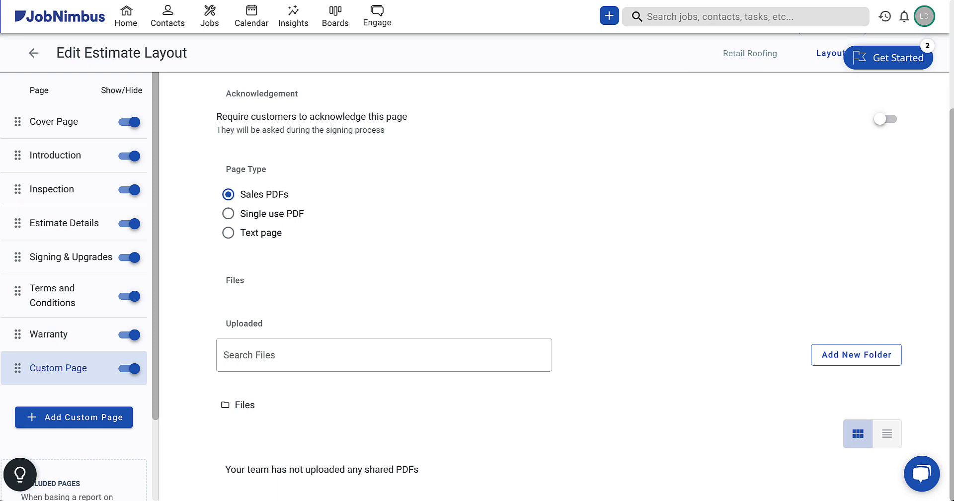
# - Switch the custom page to a Text page and drag it into Excluded Pages
pyautogui.click(228, 213)
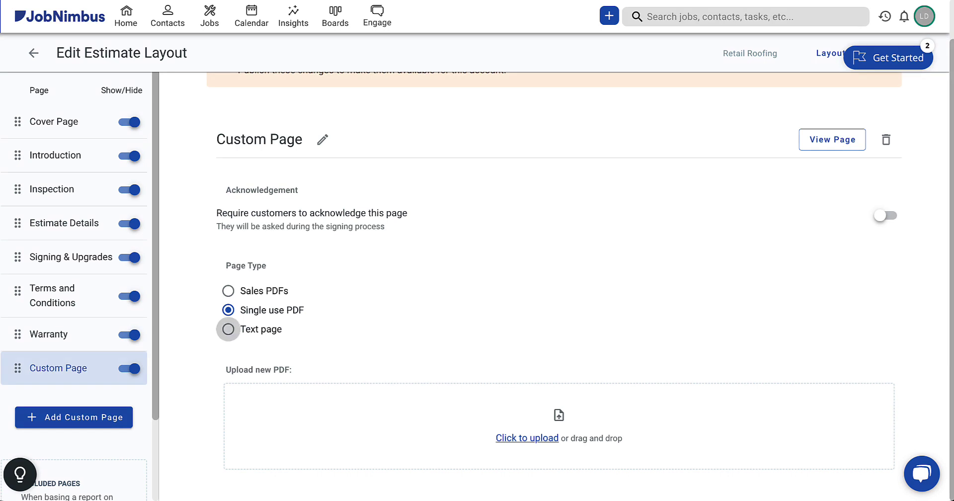
pyautogui.click(228, 329)
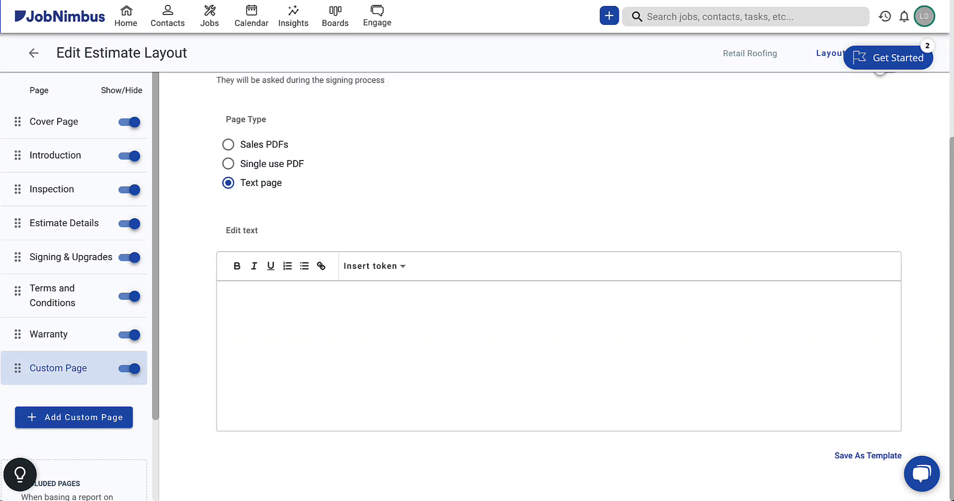
pyautogui.scroll(3, 585, 286)
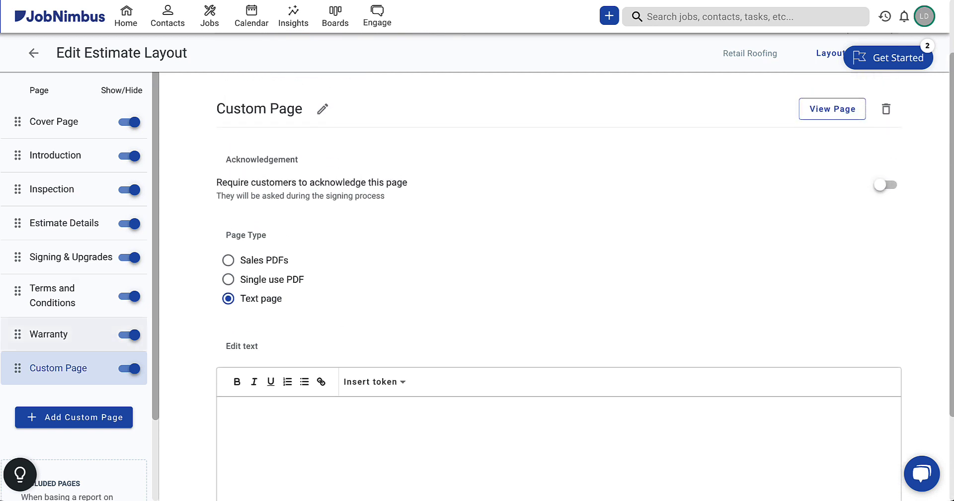
pyautogui.click(30, 368)
pyautogui.moveTo(30, 368); pyautogui.dragTo(30, 189)
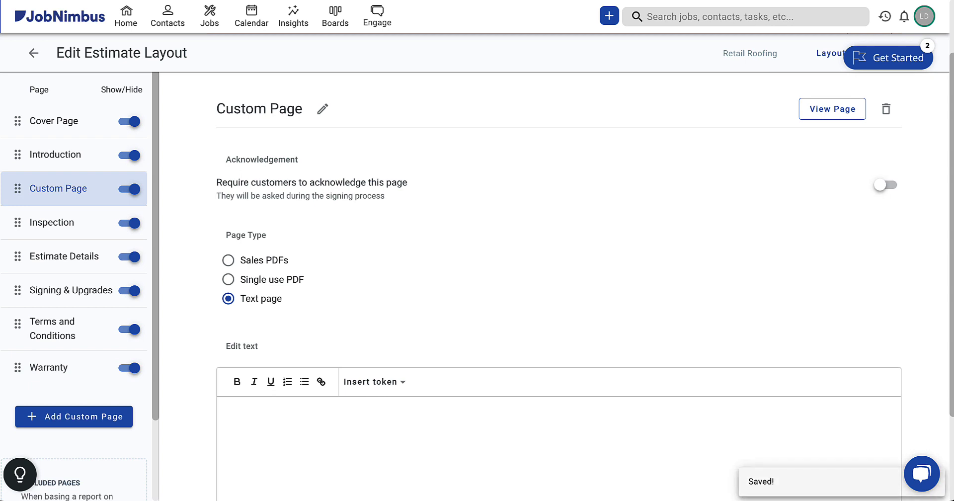
pyautogui.scroll(-1, 74, 219)
pyautogui.scroll(-1, 75, 286)
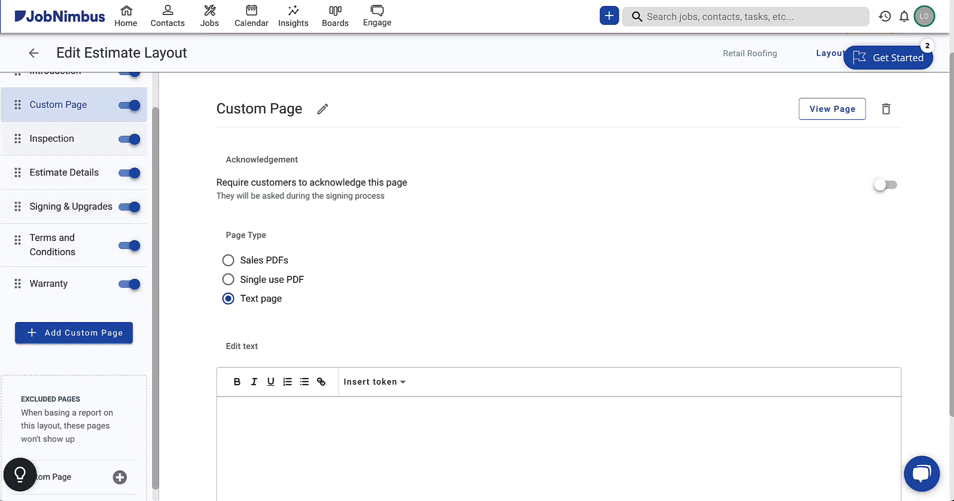
pyautogui.moveTo(30, 105); pyautogui.dragTo(30, 427)
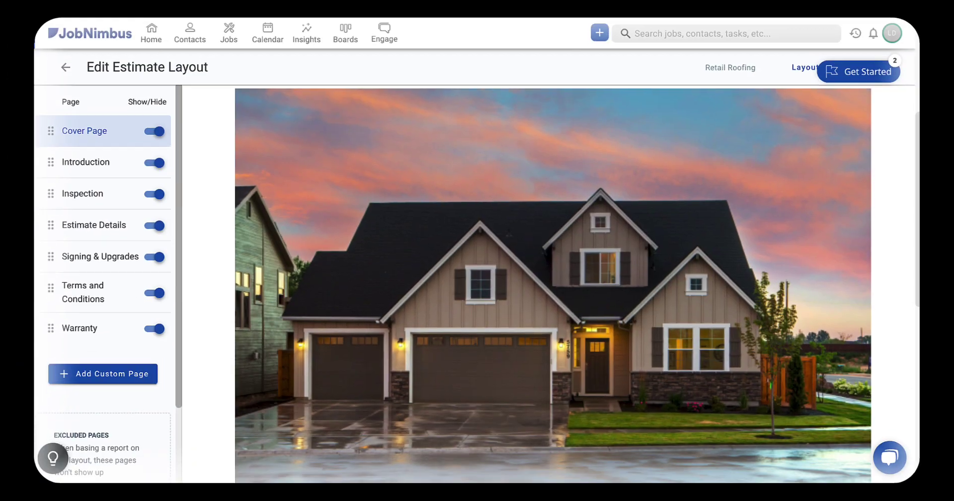